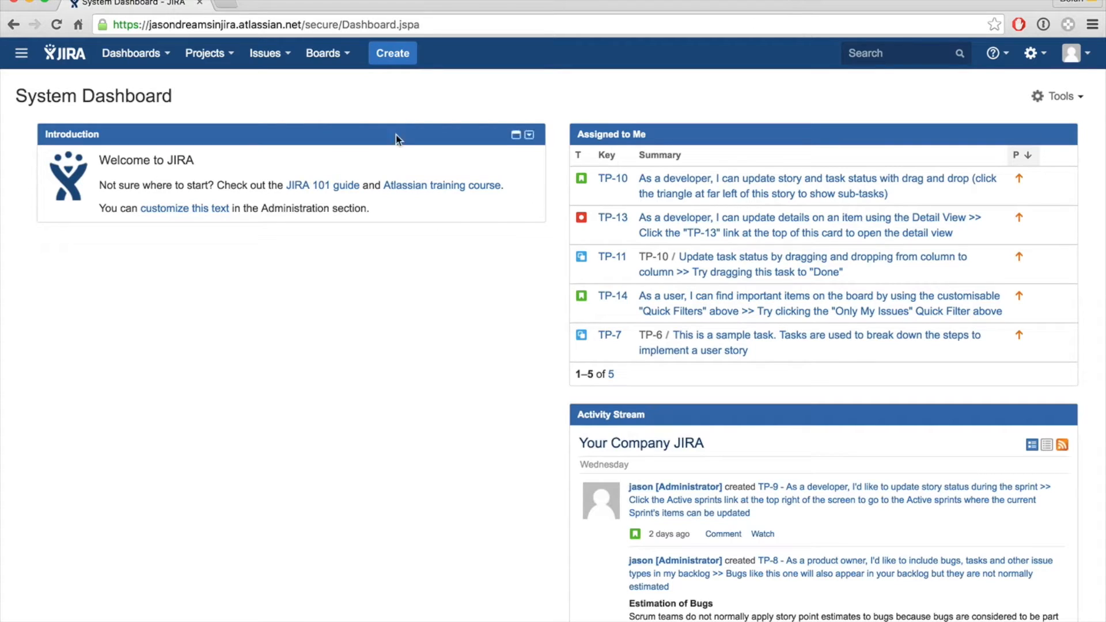
- Examine the project and issue type choices offered for a new issue, and close the form without creating anything
left_click(393, 60)
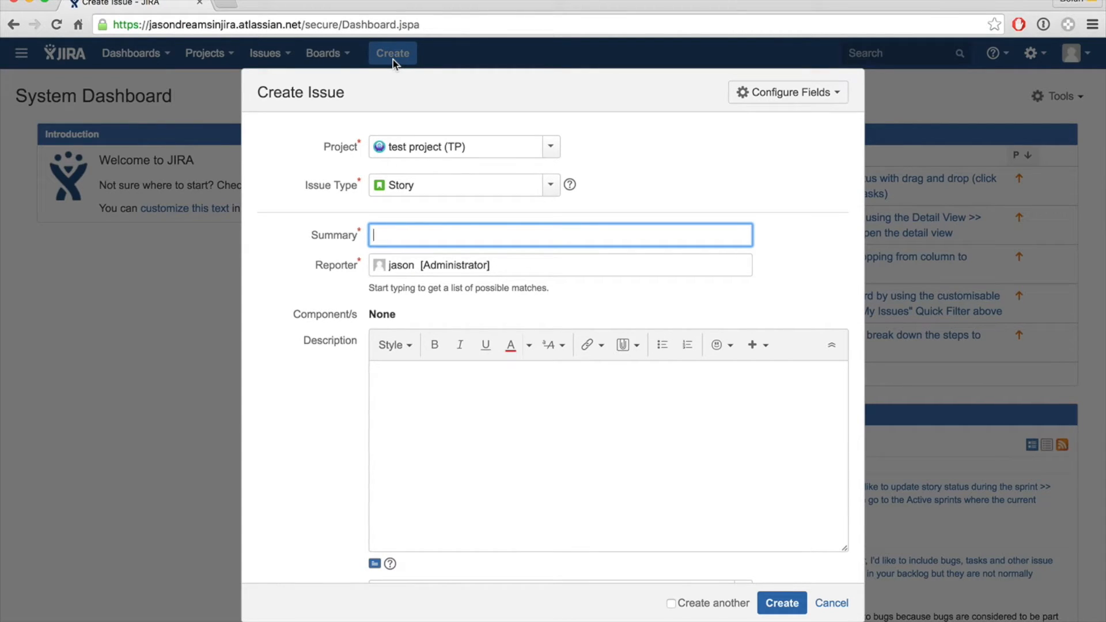
left_click(592, 148)
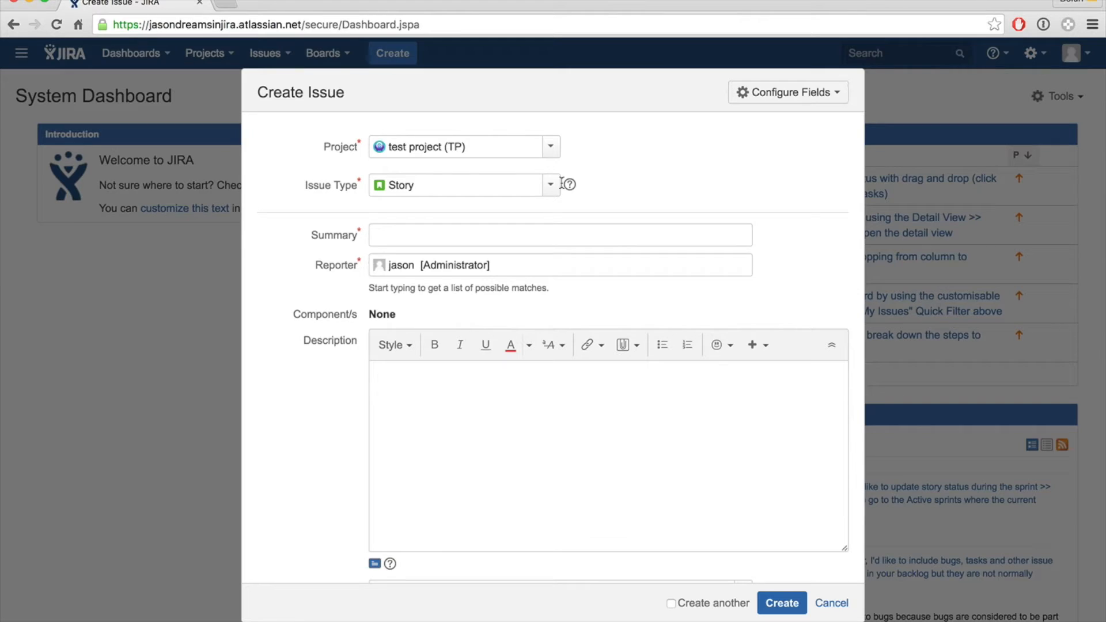
left_click(548, 146)
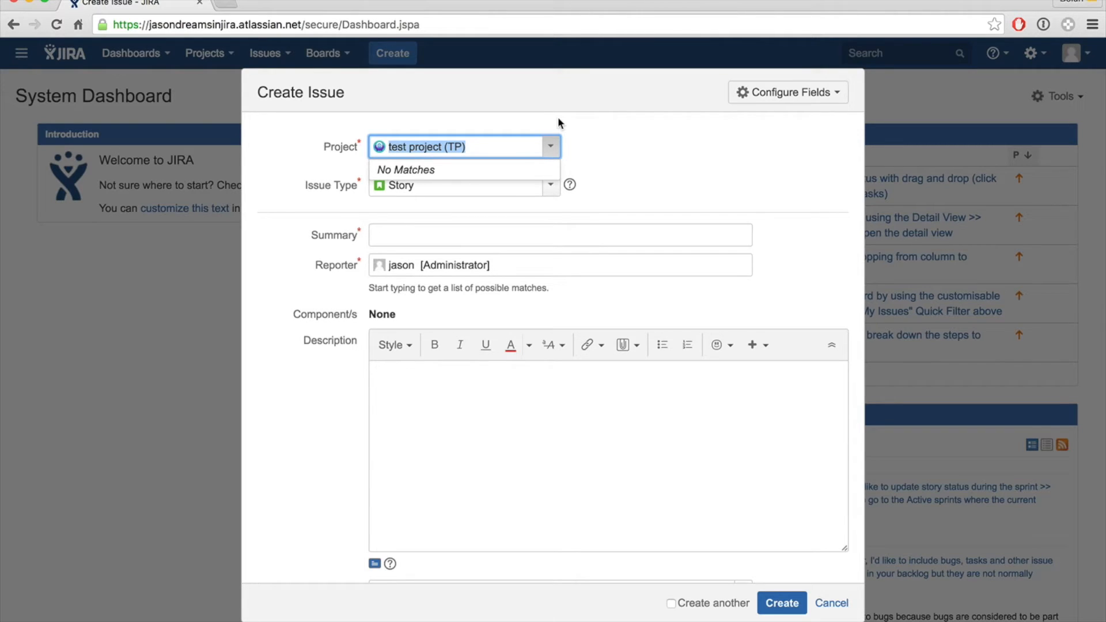
left_click(628, 164)
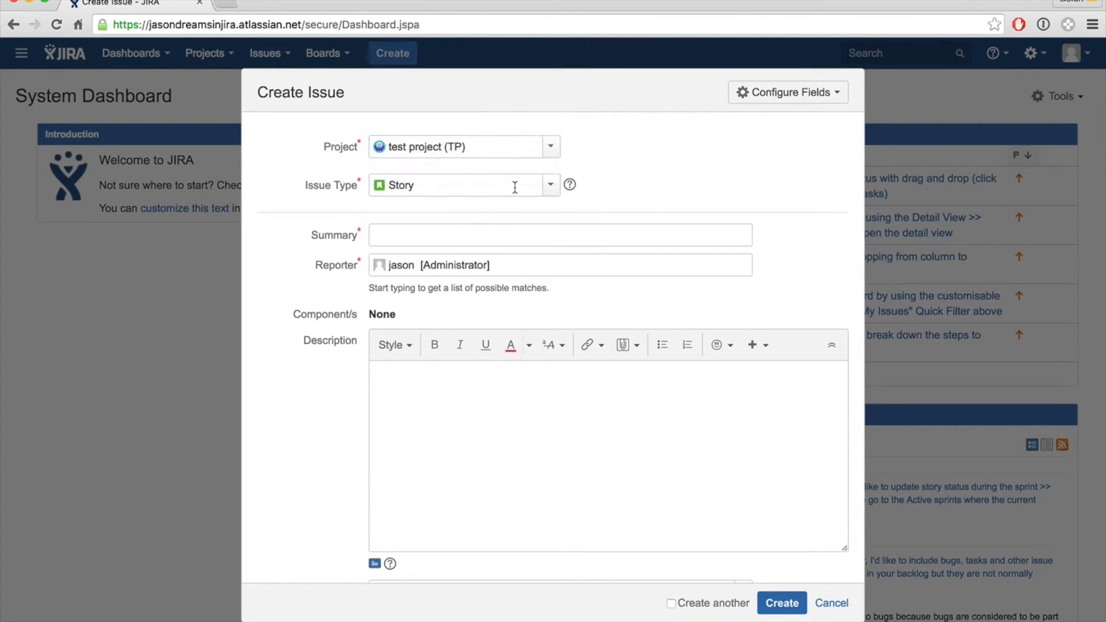
left_click(515, 187)
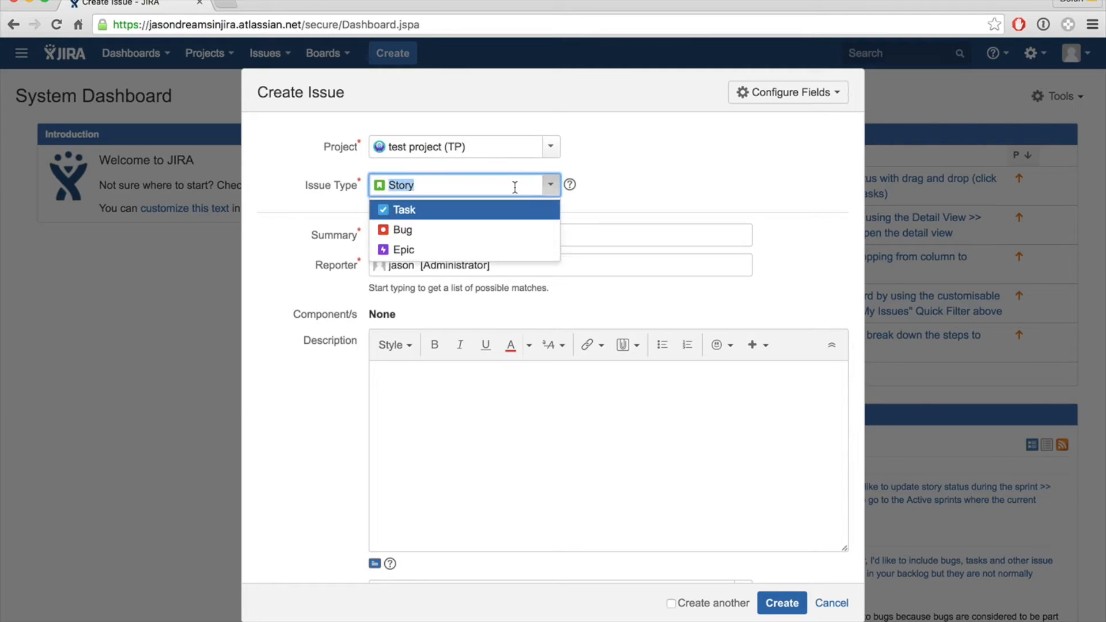
left_click(669, 193)
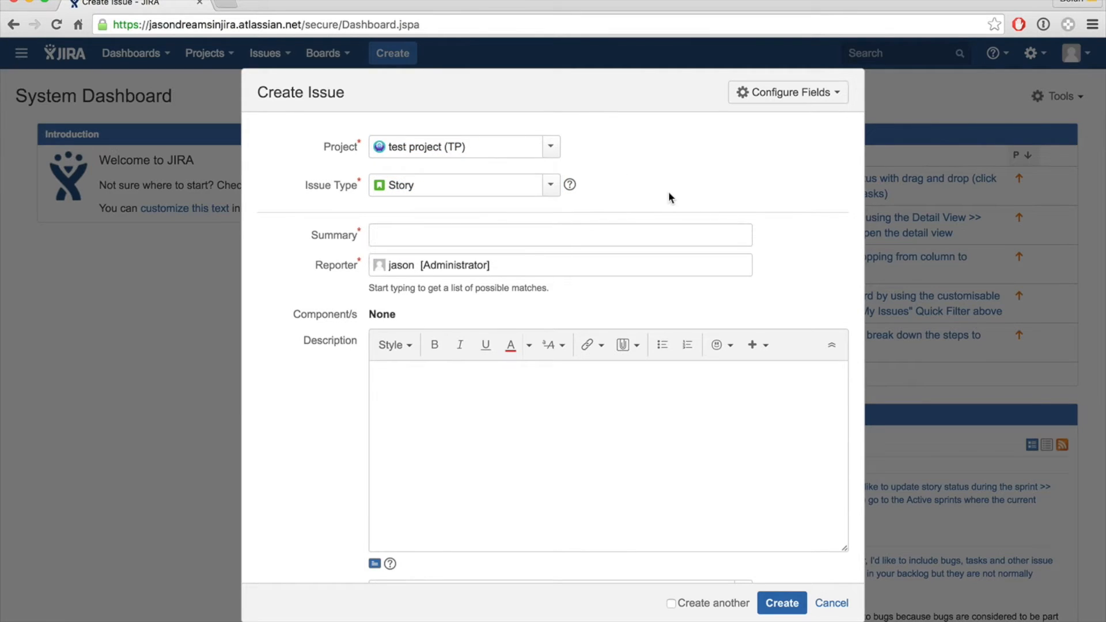
left_click(549, 184)
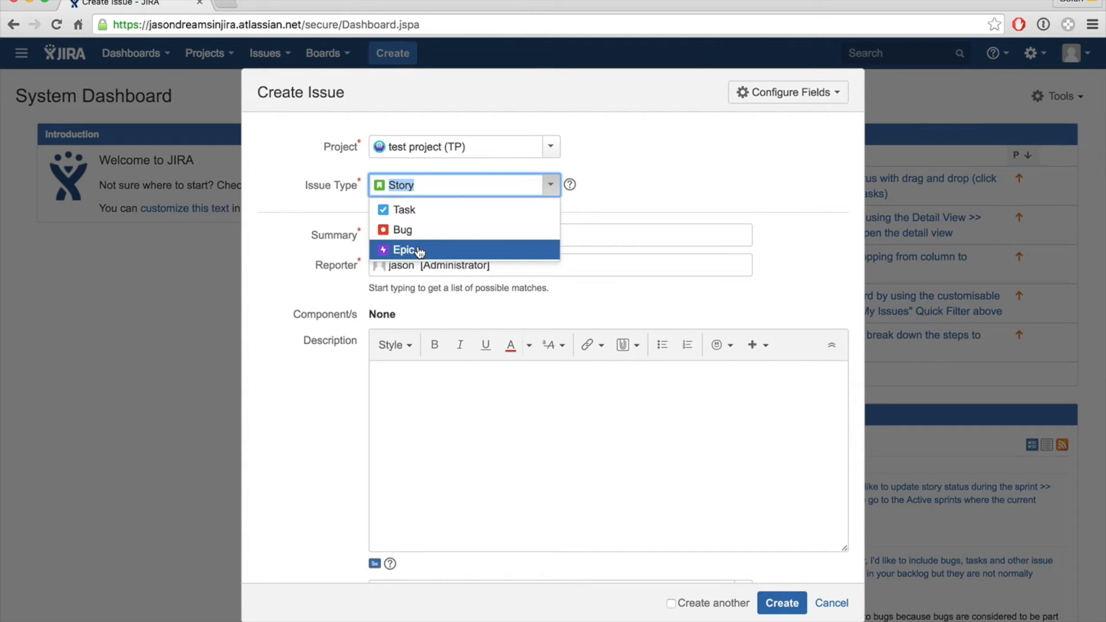
left_click(707, 126)
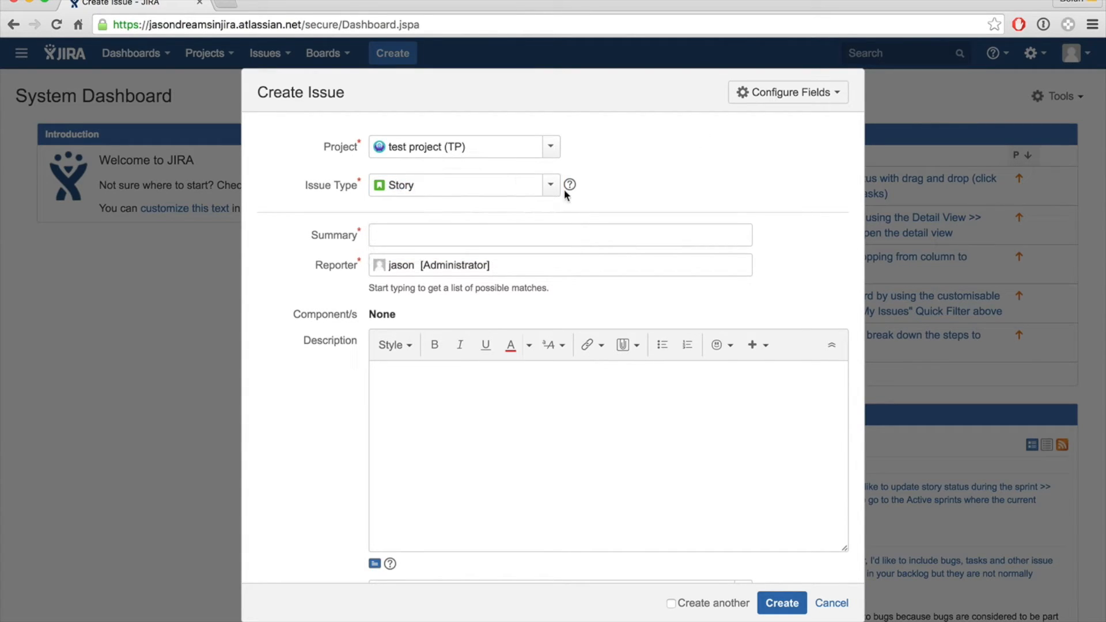
left_click(829, 603)
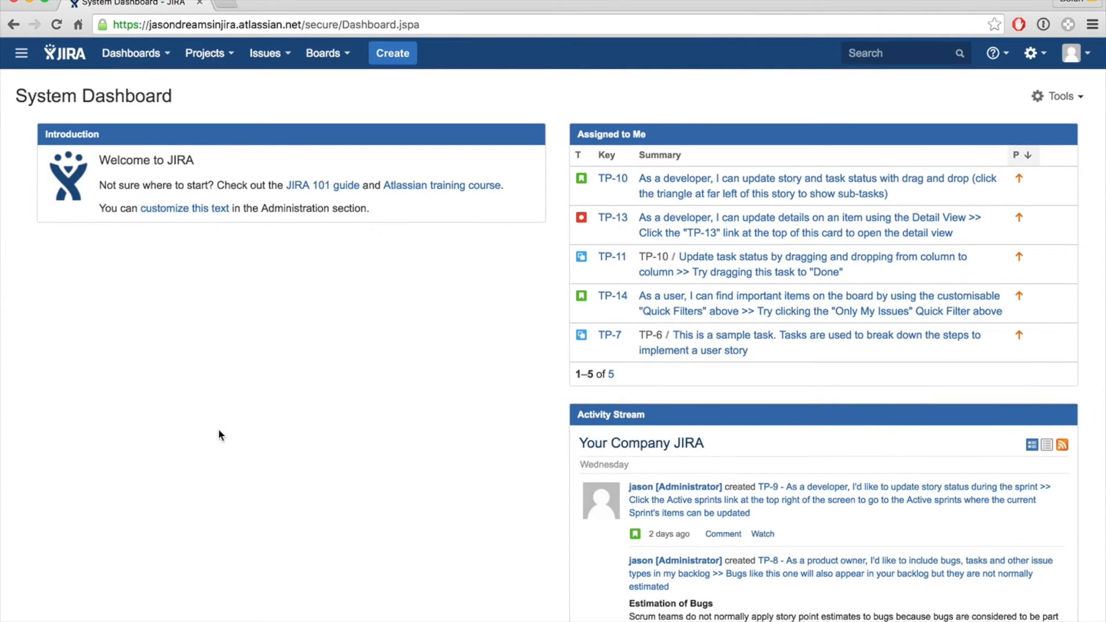
- Open the TP board and start a new story in test project with the summary "test issue"
left_click(329, 53)
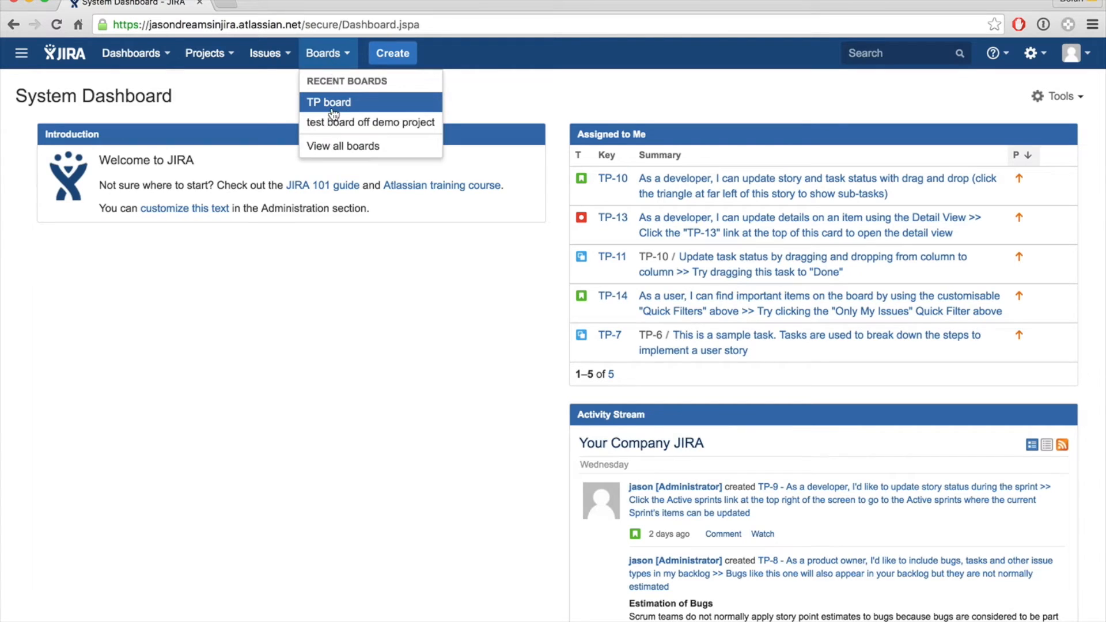
left_click(333, 104)
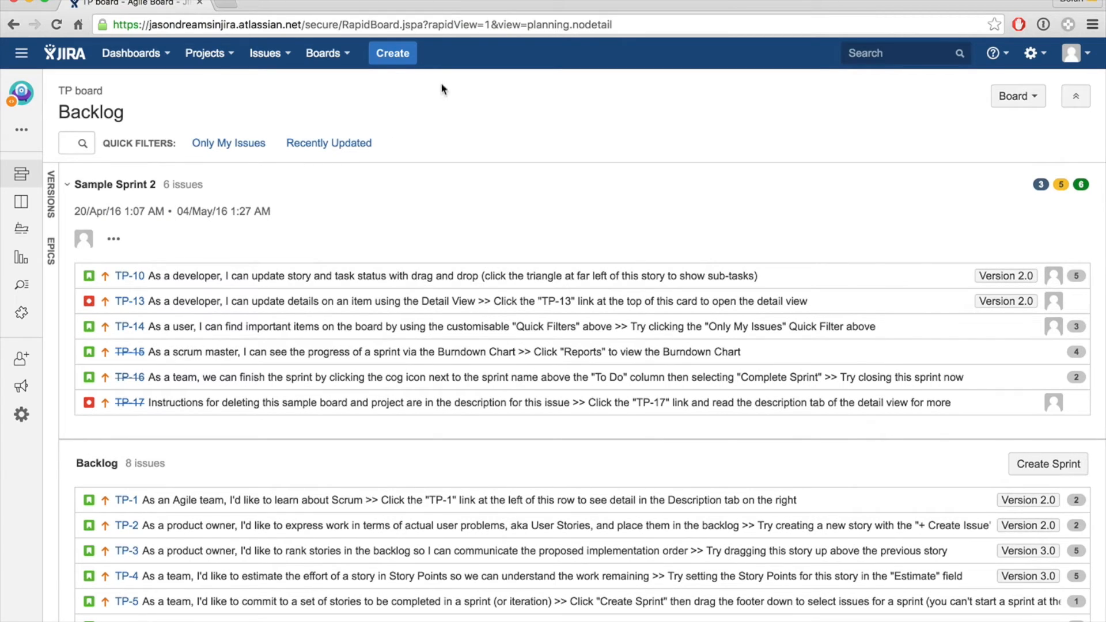
left_click(394, 56)
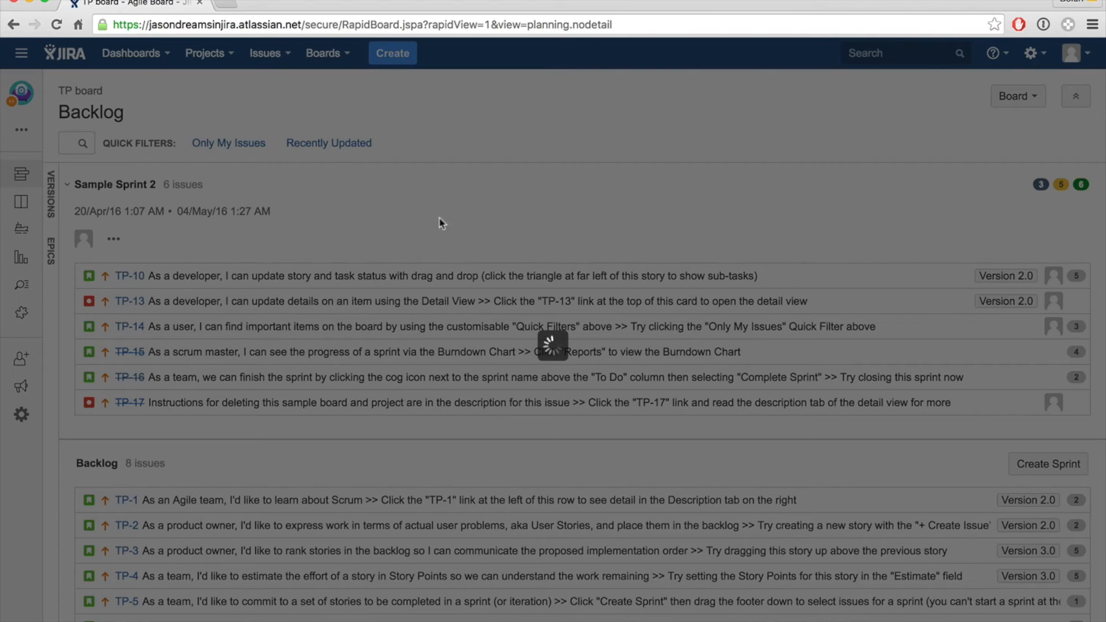
type("tes")
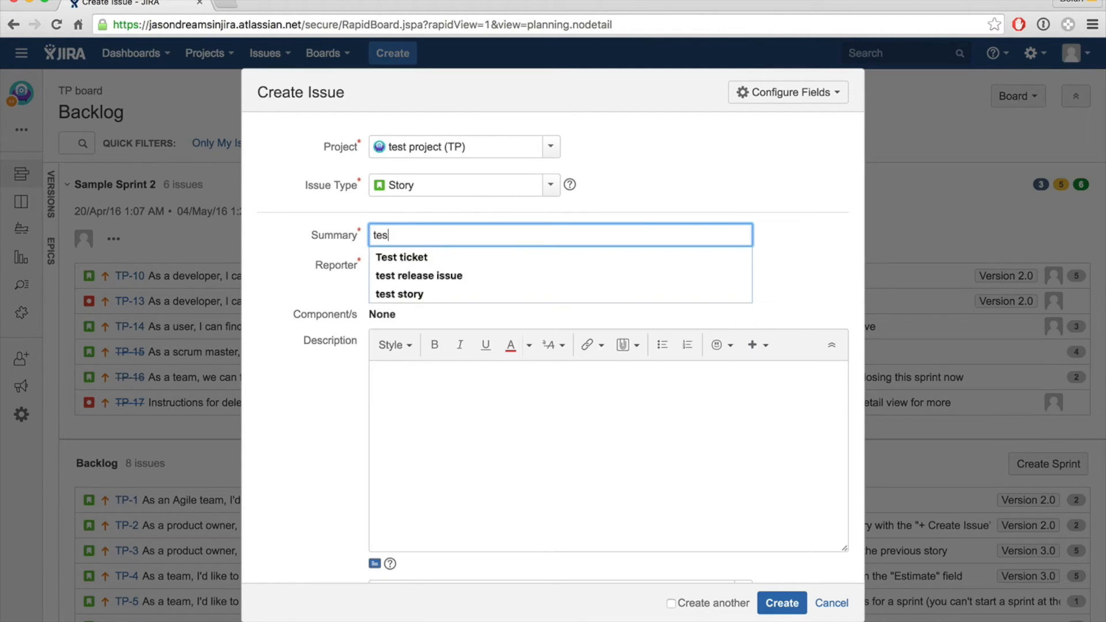
type("t issue")
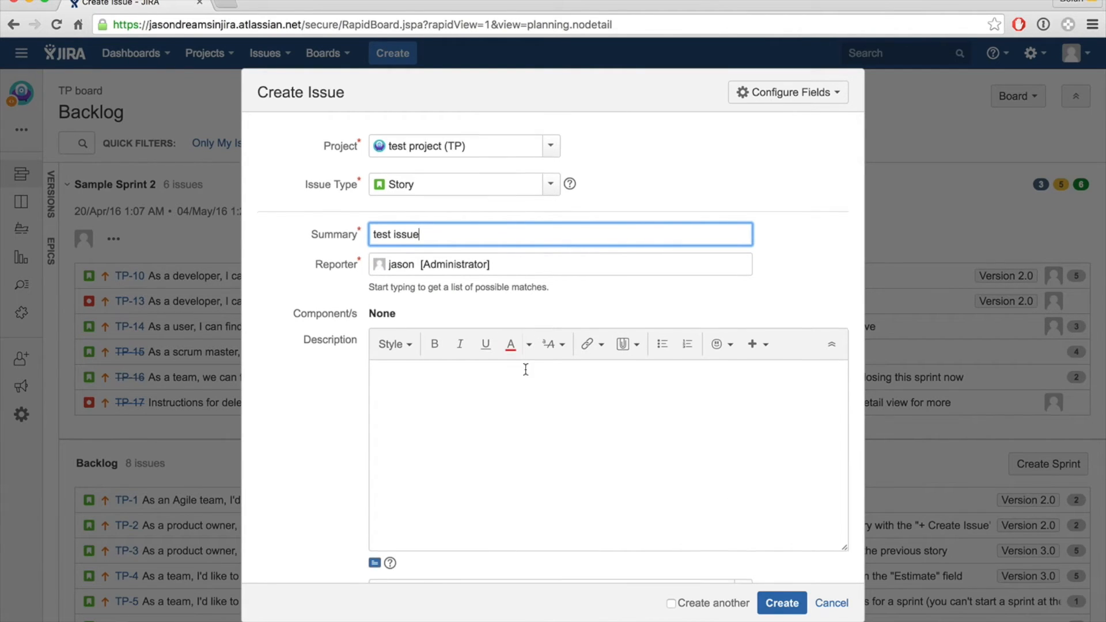
- Examine the new story's optional fields, including linked issues, assignee, epic link and the available sprints, leaving them at their defaults
scroll(523, 370, "down", 1)
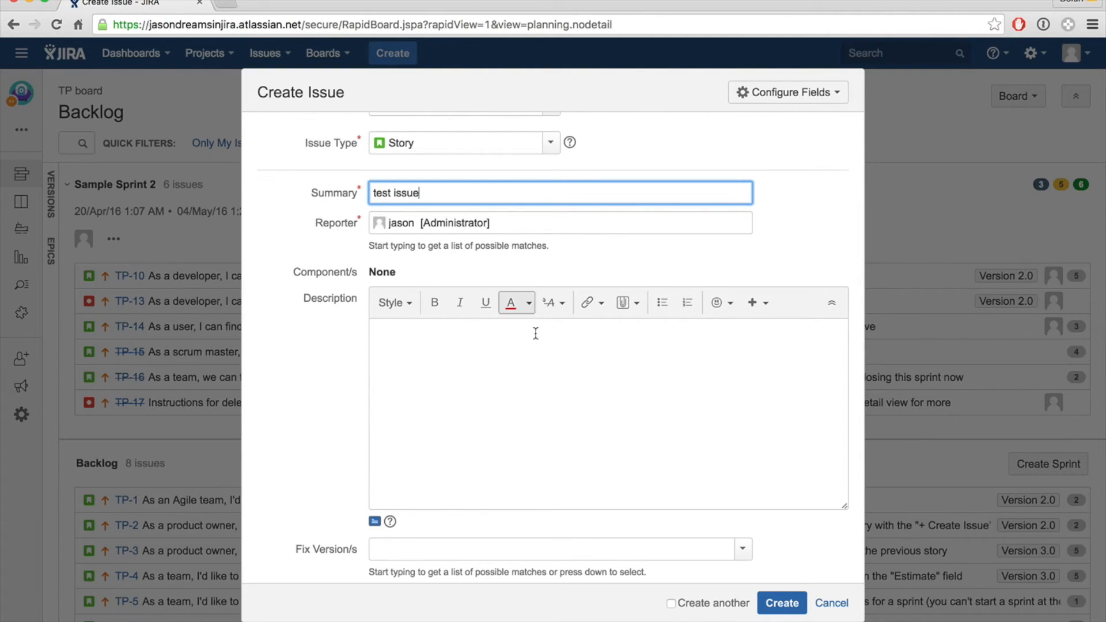
scroll(536, 334, "down", 2)
scroll(511, 356, "down", 5)
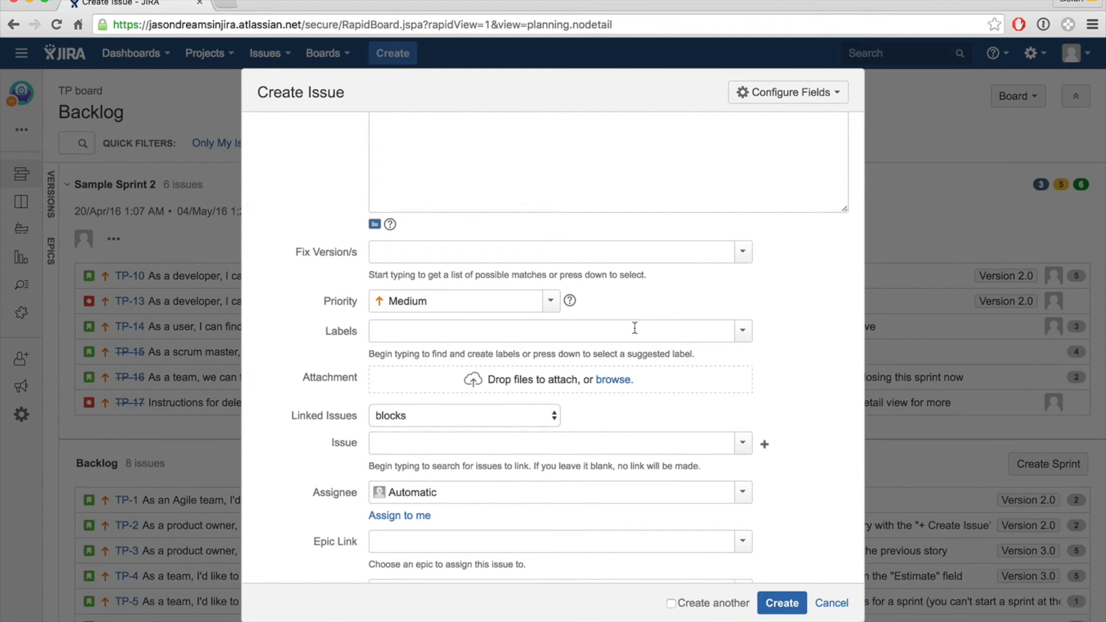
left_click(557, 415)
left_click(560, 413)
left_click(486, 497)
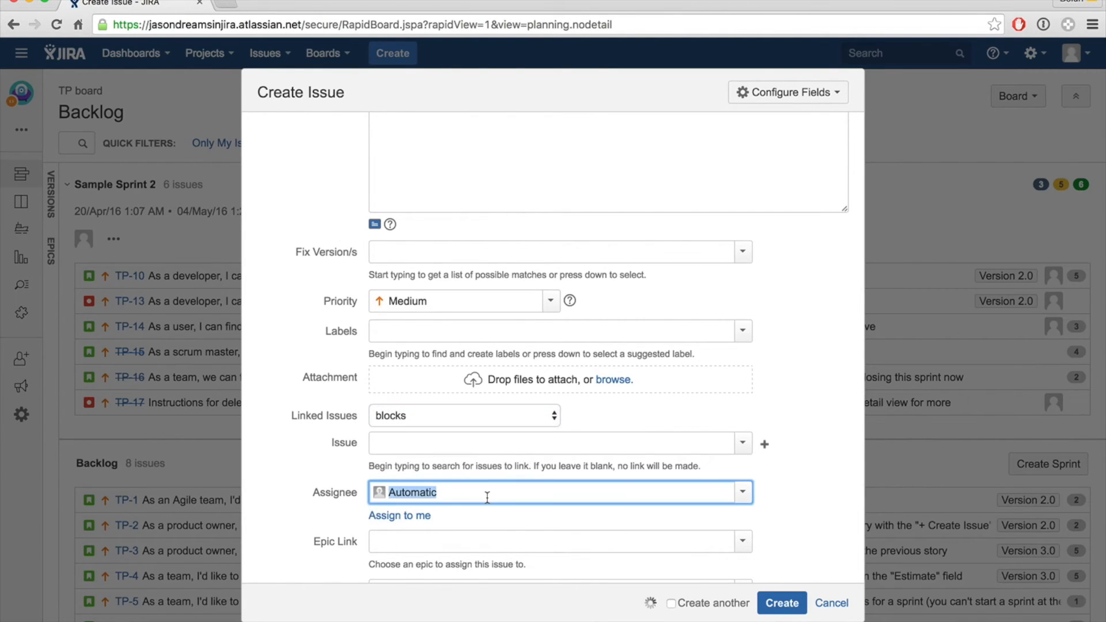
key("Tab")
scroll(814, 503, "down", 2)
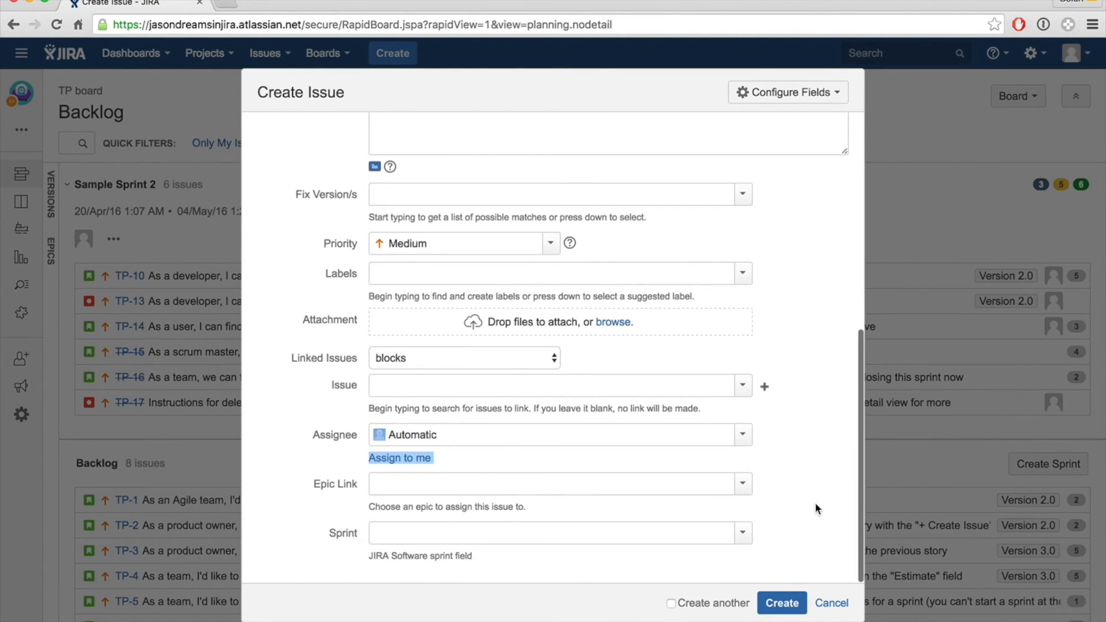
left_click(746, 493)
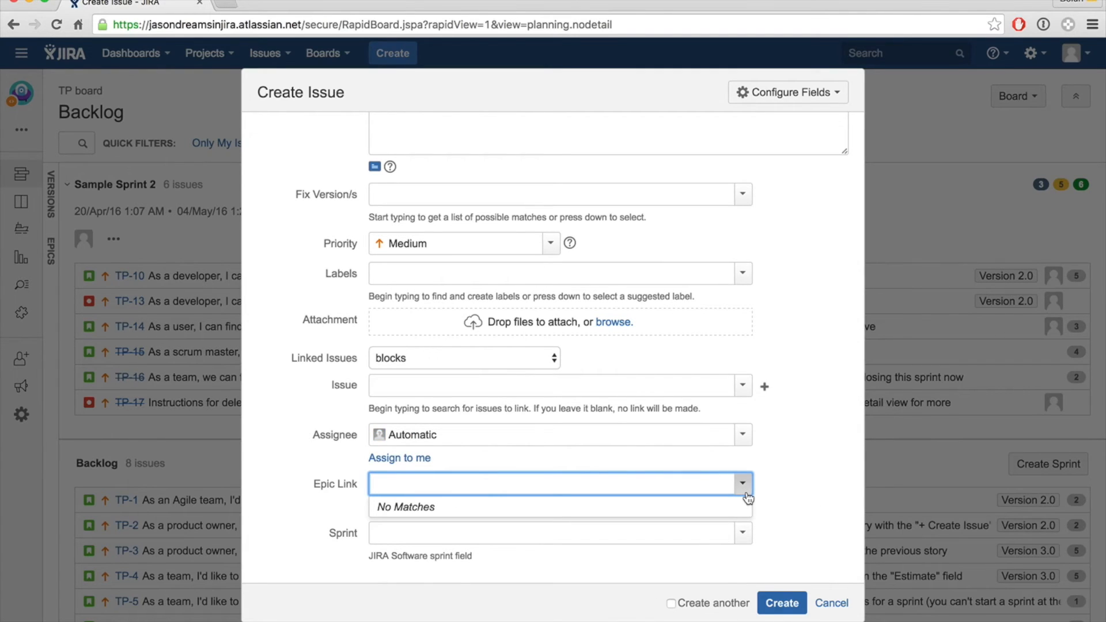
left_click(777, 513)
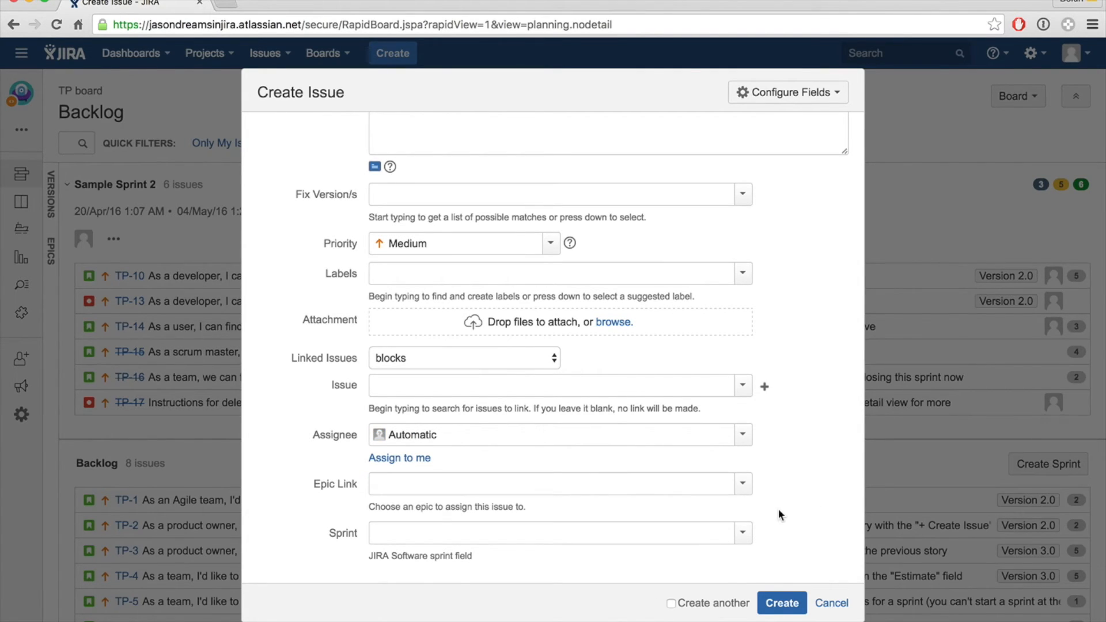
left_click(744, 535)
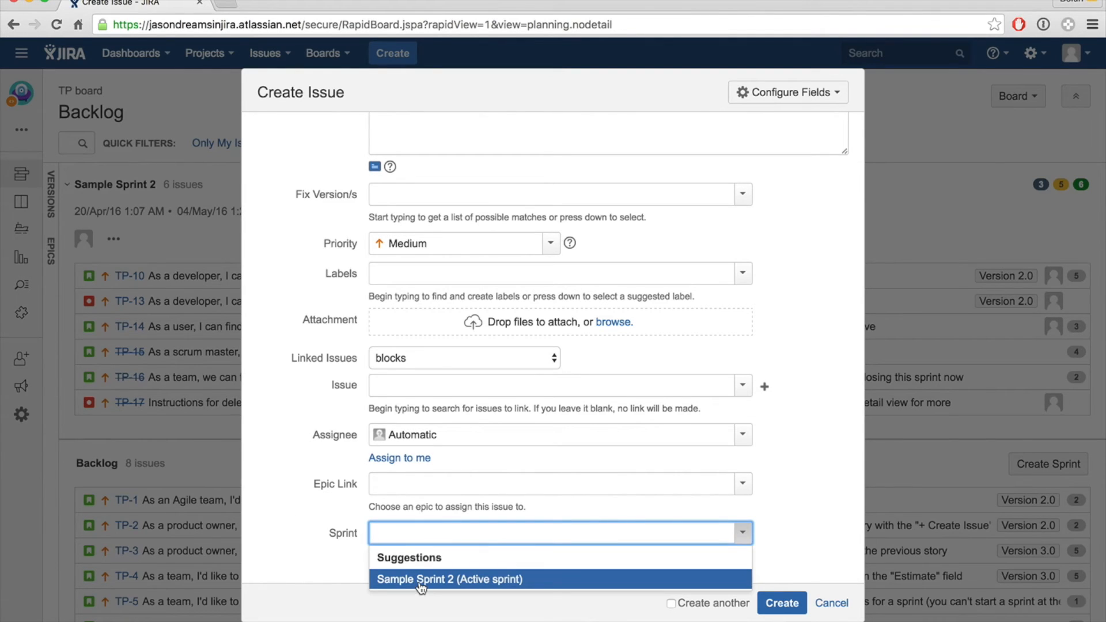
left_click(793, 500)
- Create the "test issue" story without a sprint and open its details from the backlog
left_click(772, 600)
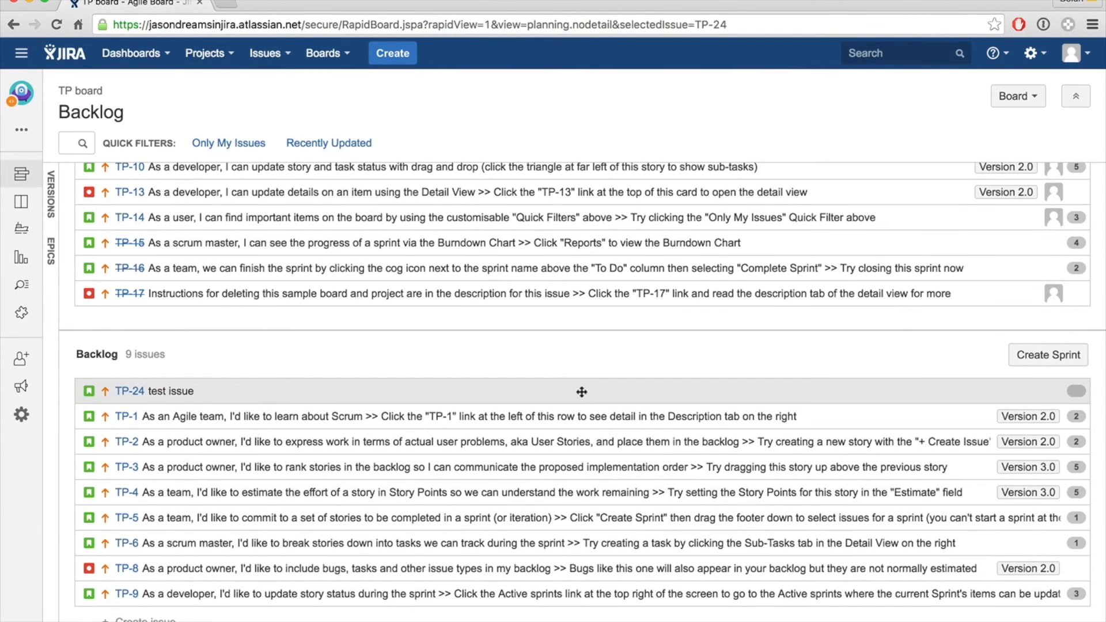
left_click(581, 393)
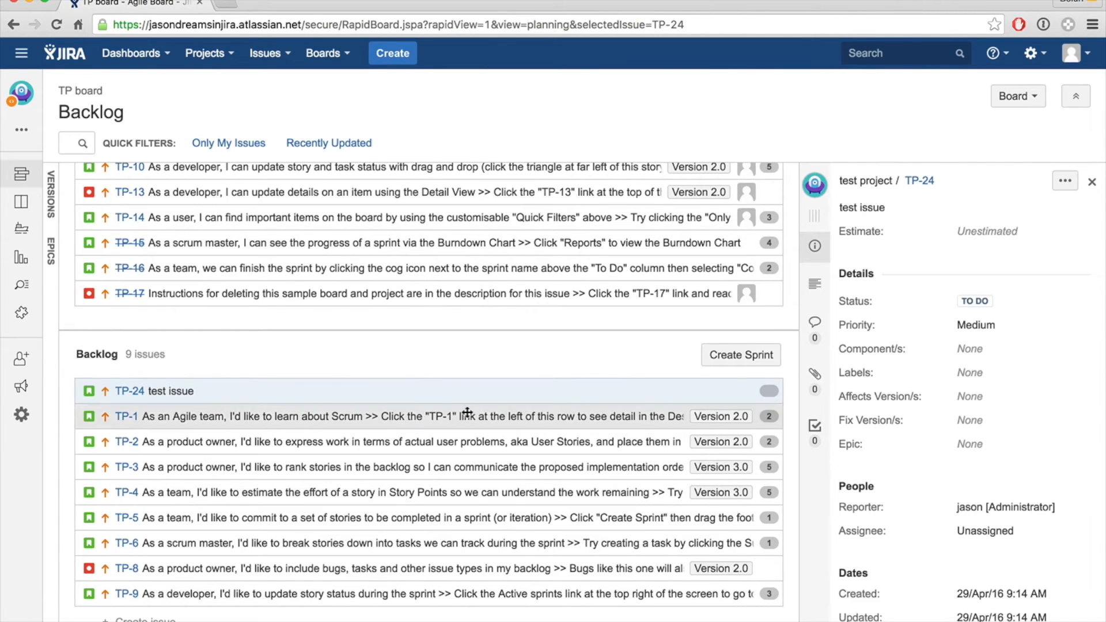
scroll(413, 388, "up", 2)
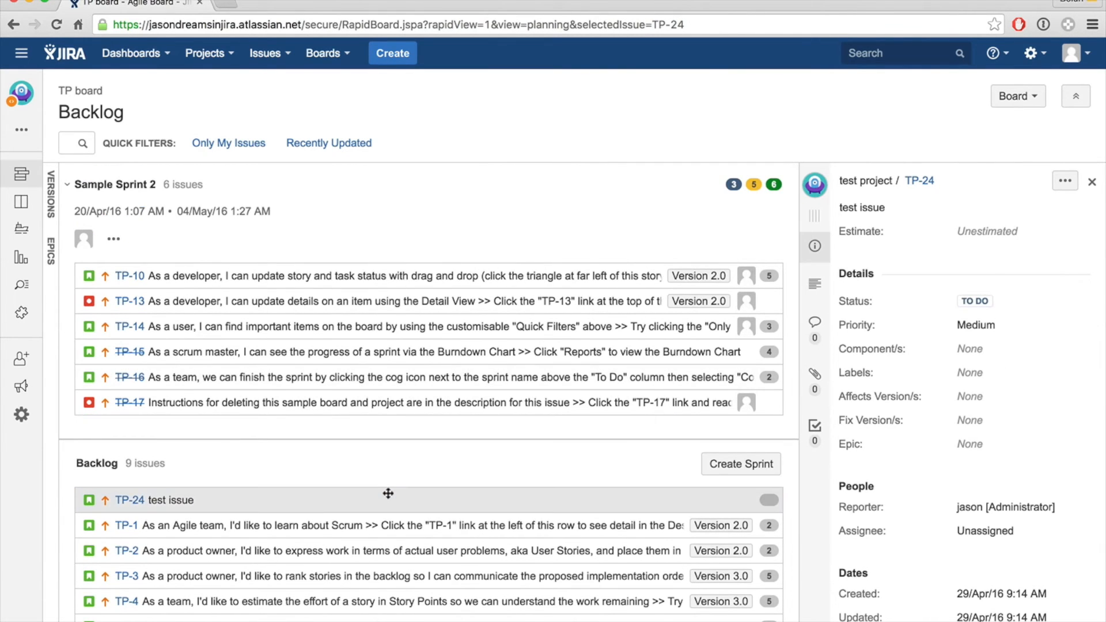
left_click_drag(388, 474, 376, 507)
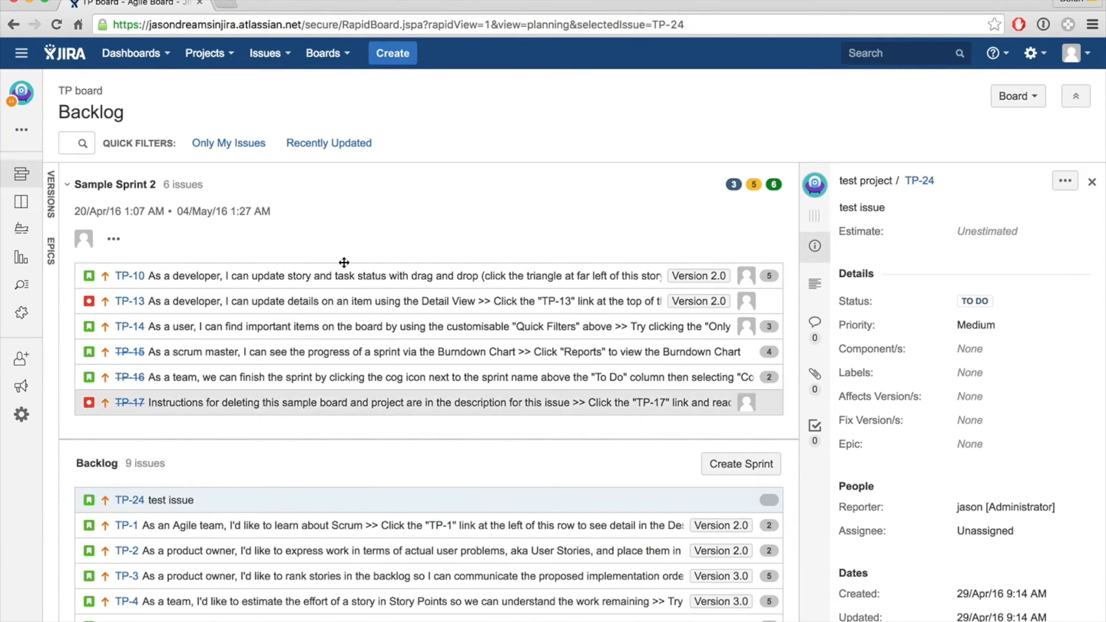
- Open the "test board off demo project" Kanban board and review the "test issue" card's details and the To Do column
left_click(322, 53)
left_click(361, 119)
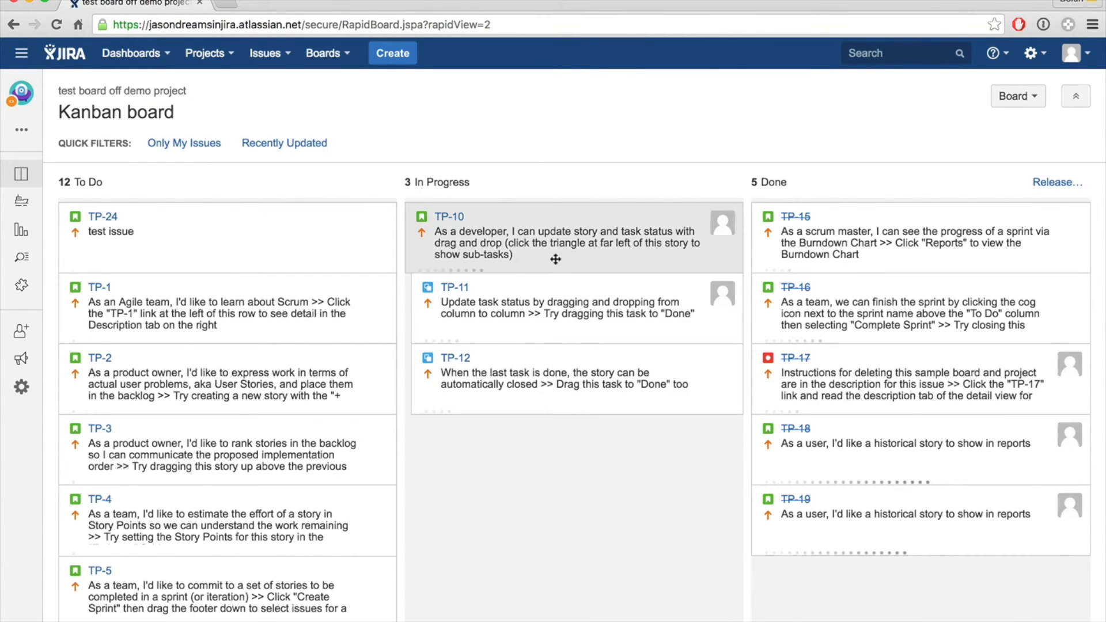
left_click(179, 265)
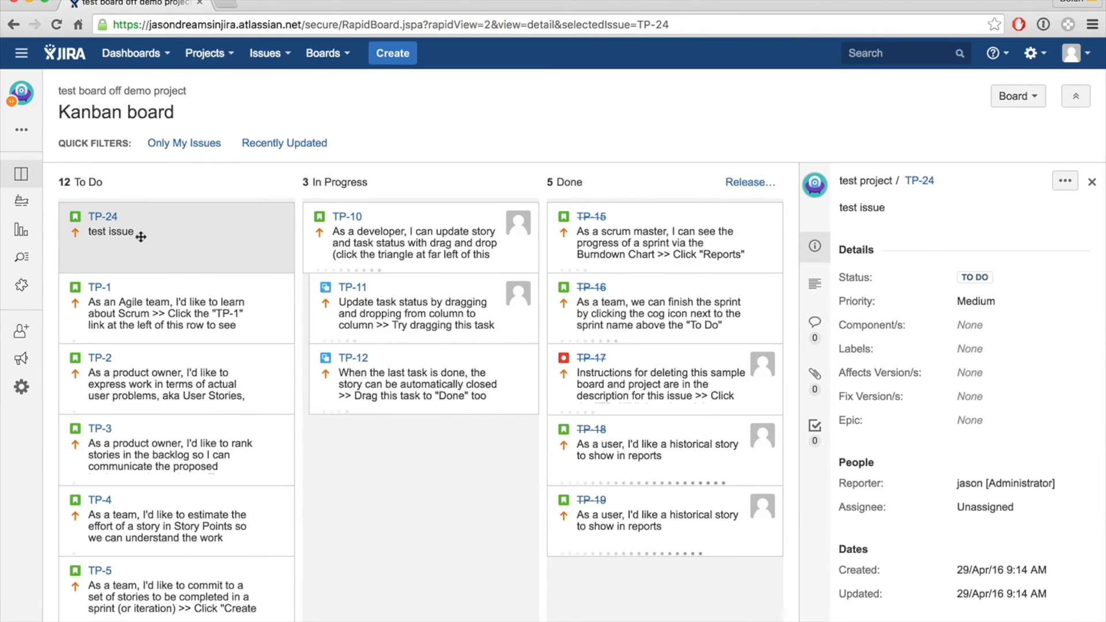
left_click(213, 271)
scroll(136, 248, "down", 8)
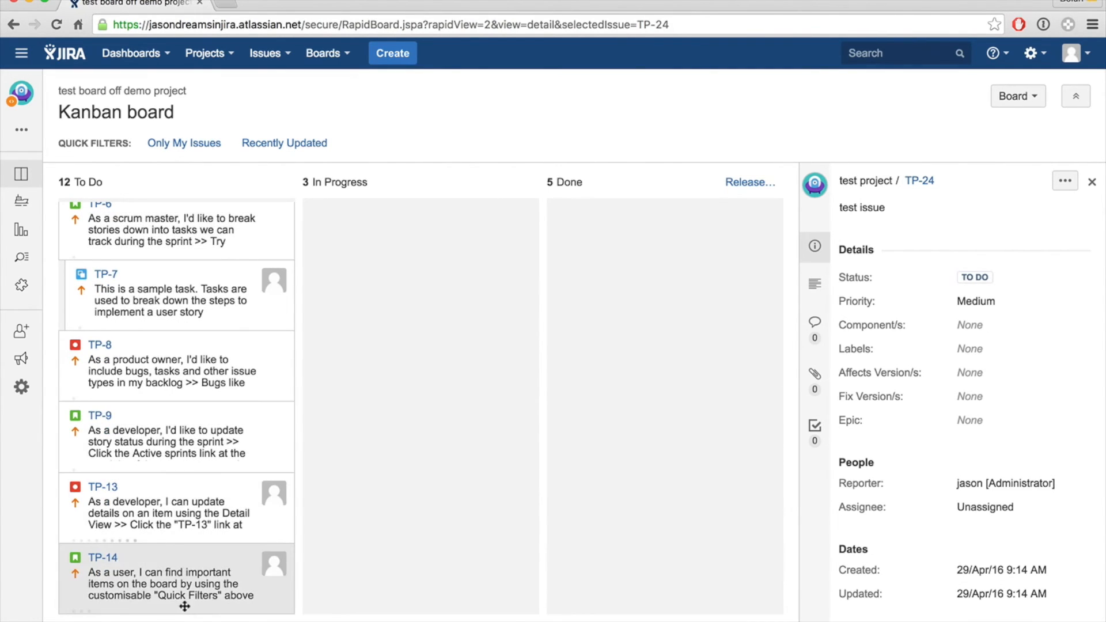
scroll(456, 454, "up", 8)
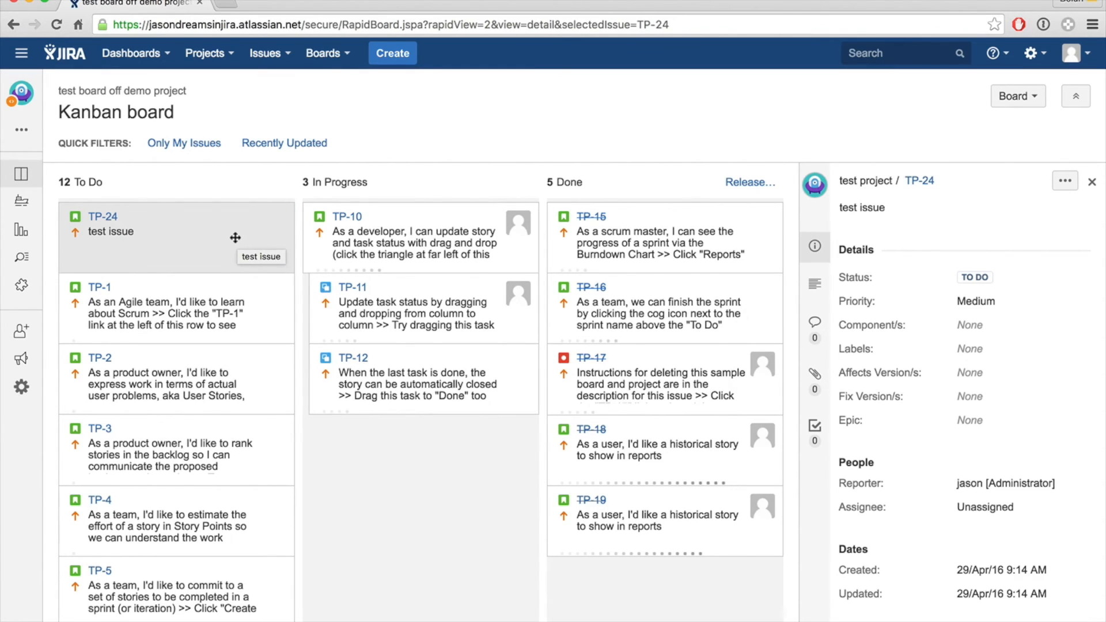
scroll(235, 237, "down", 8)
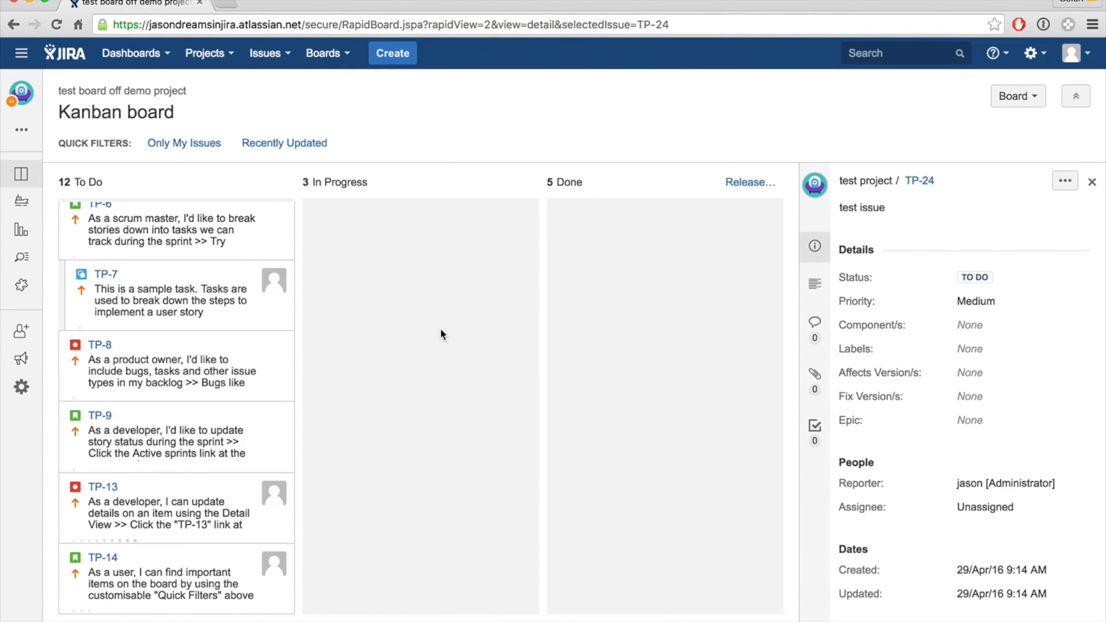
scroll(440, 327, "up", 8)
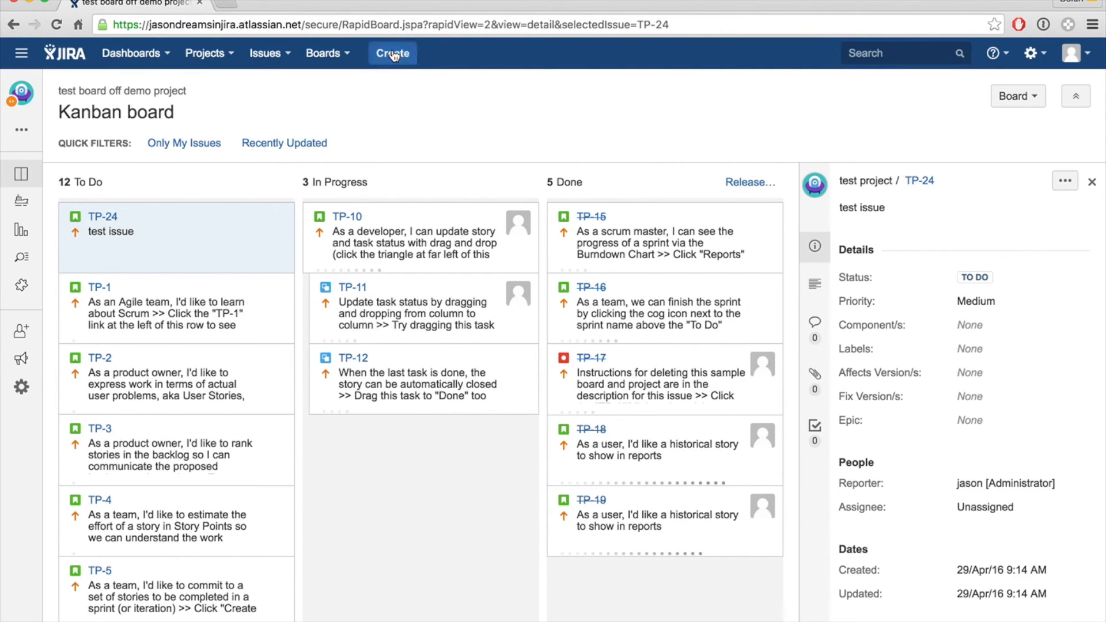
- Open the form for another new issue and check its project choices
left_click(392, 53)
left_click(666, 153)
left_click(551, 148)
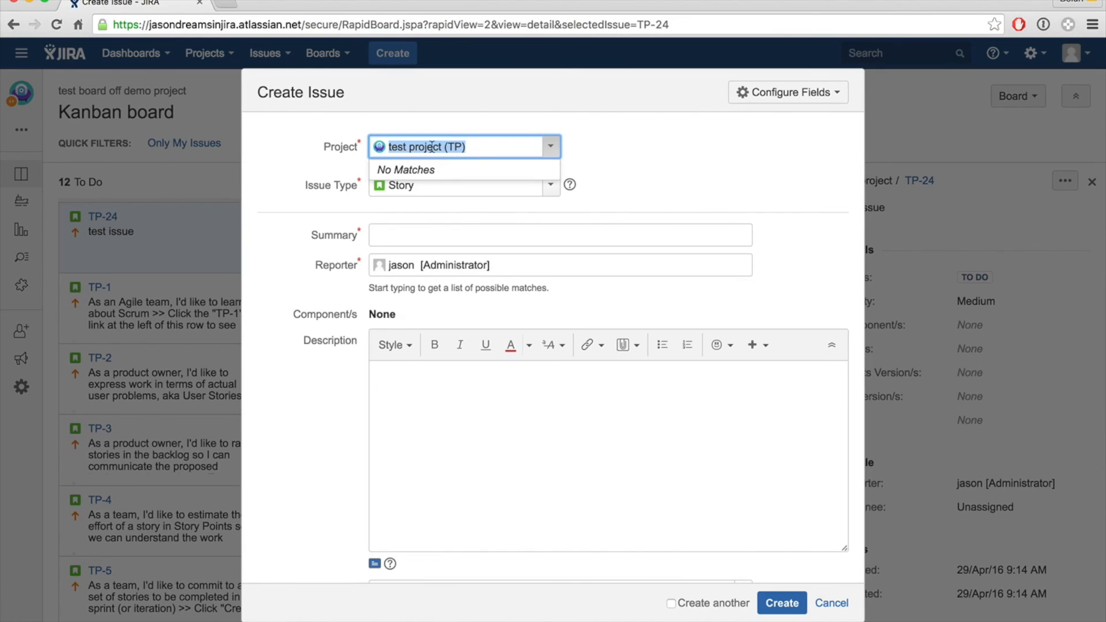
left_click(678, 154)
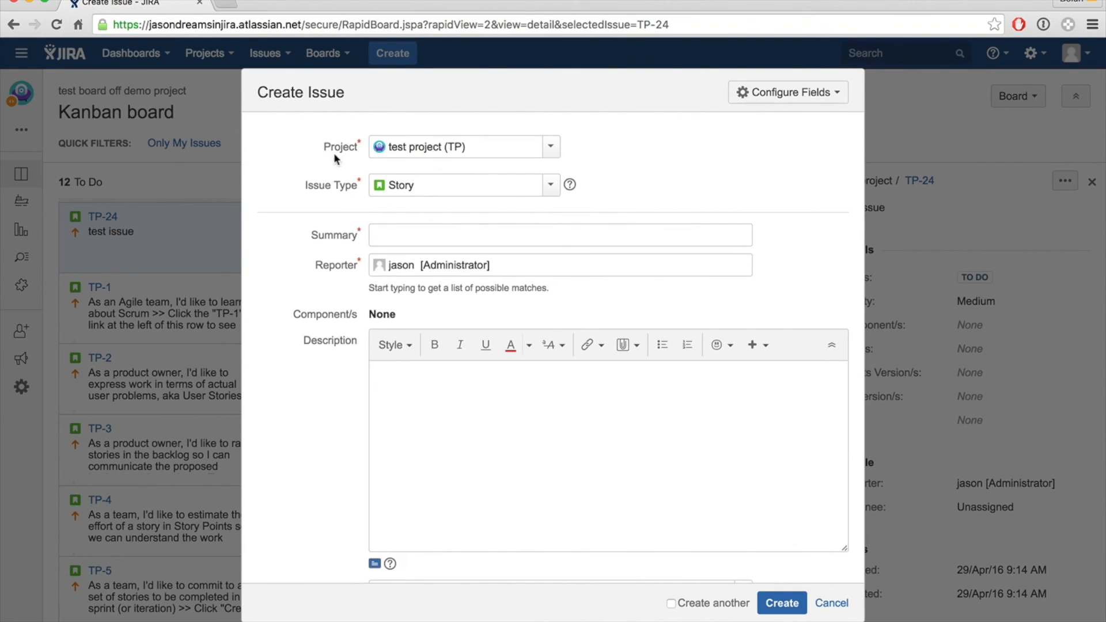